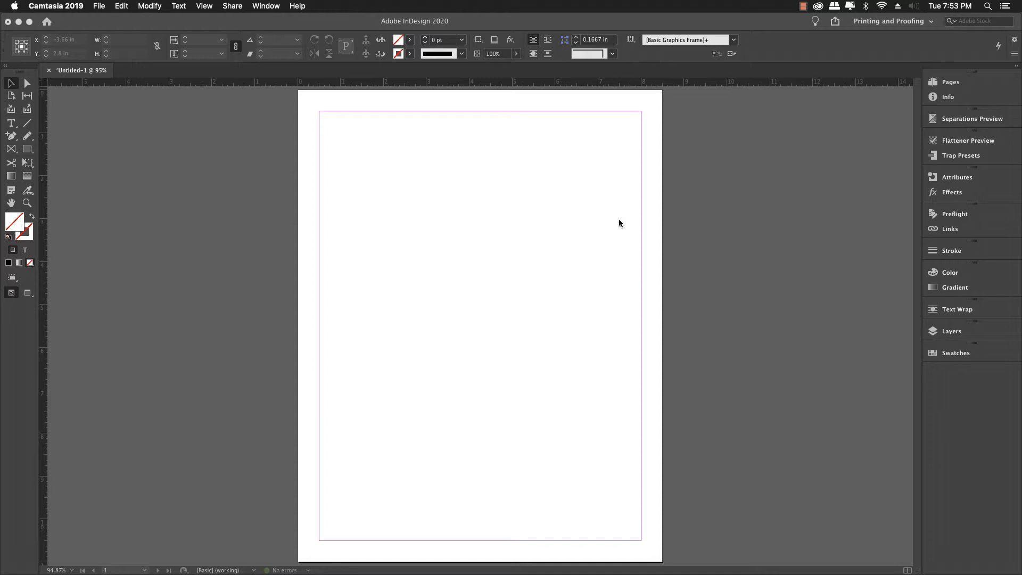
Step: Place trees-in-park-257360.jpg from the page's upper-left margin corner at about 6.11 in wide by 4.07 in high
{"action": "left_click", "coordinate": [673, 231]}
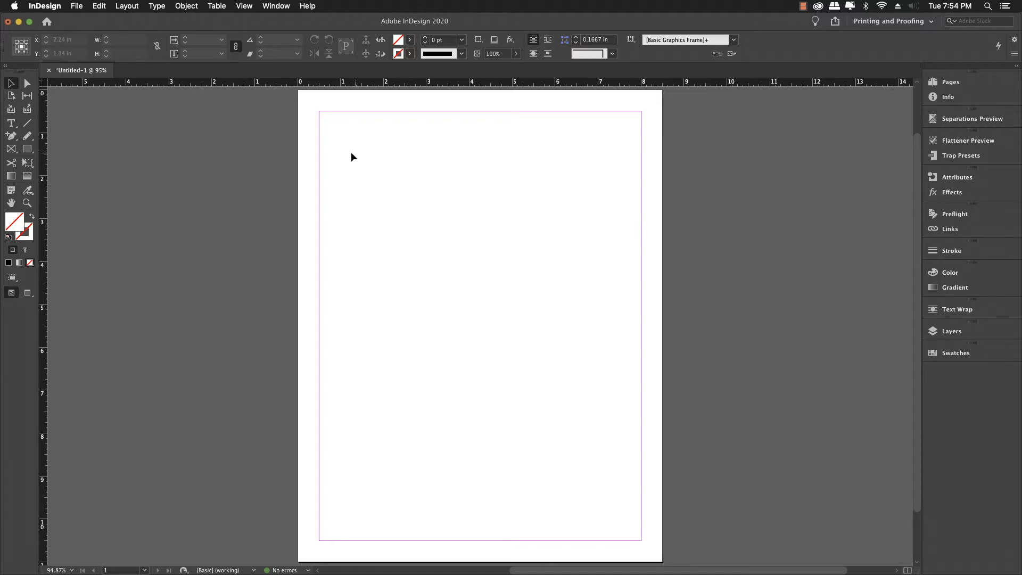
{"action": "left_click", "coordinate": [76, 5]}
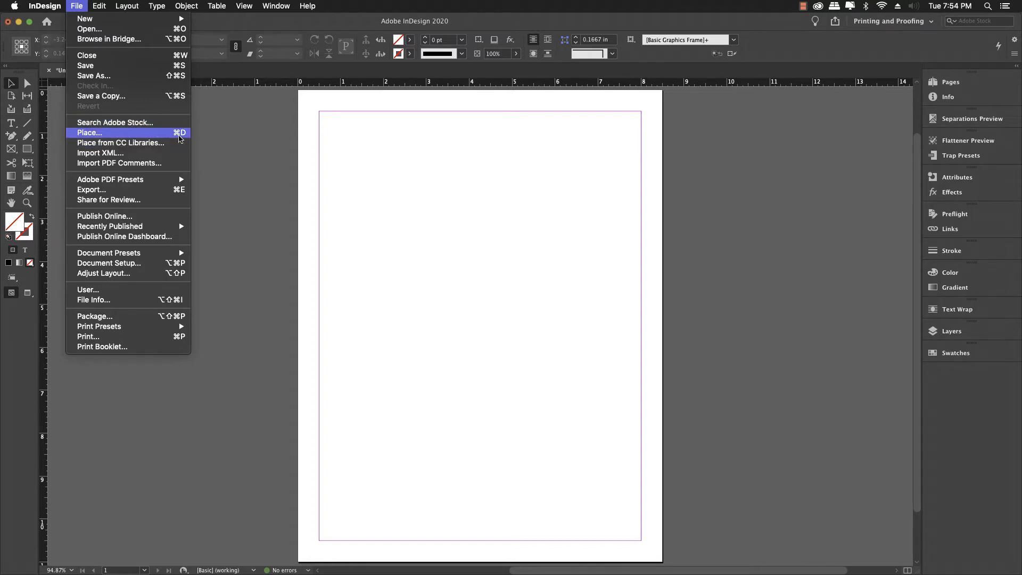
{"action": "left_click", "coordinate": [178, 137]}
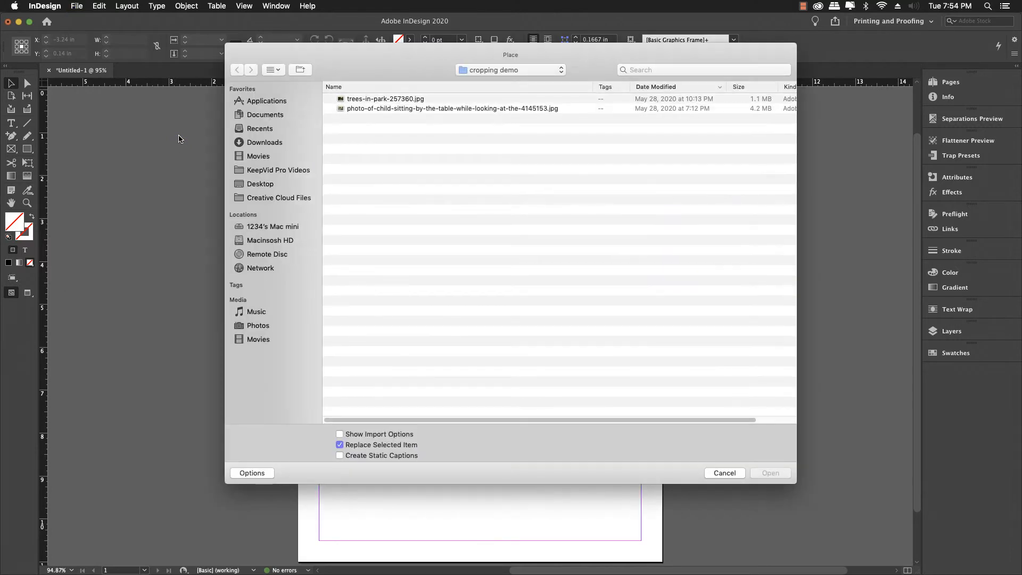
{"action": "left_click", "coordinate": [353, 101]}
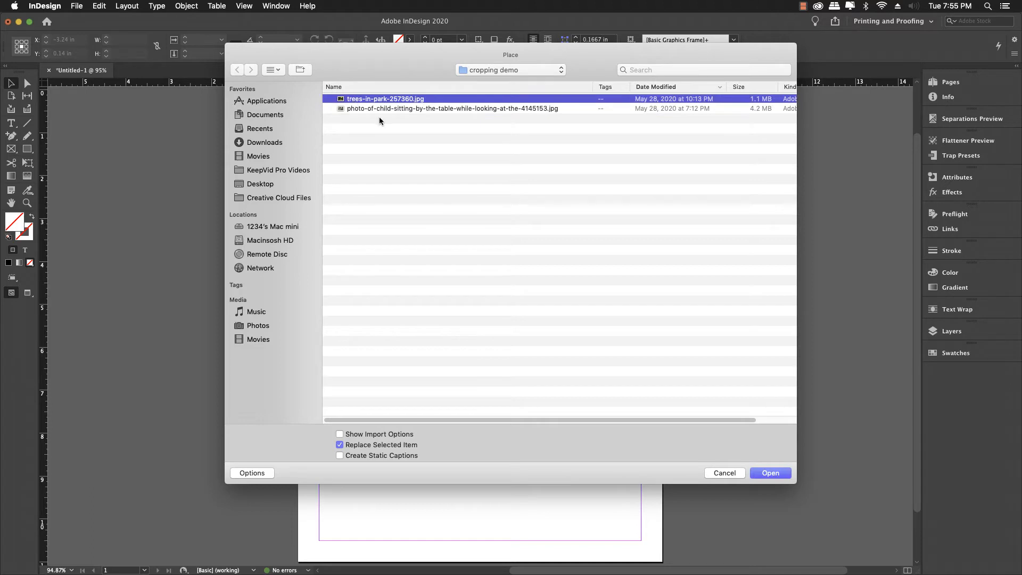
{"action": "left_click", "coordinate": [768, 473]}
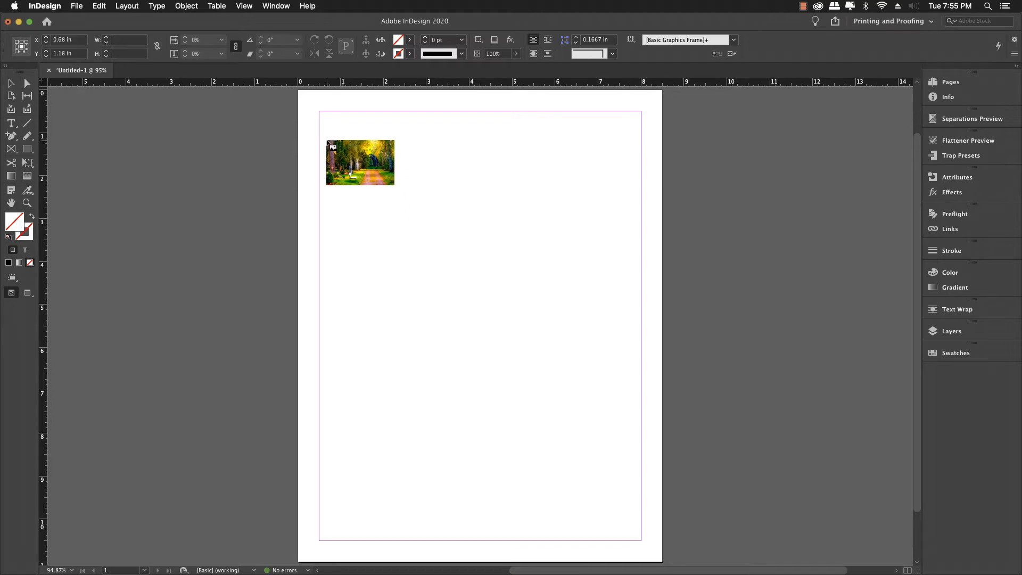
{"action": "left_click", "coordinate": [326, 141]}
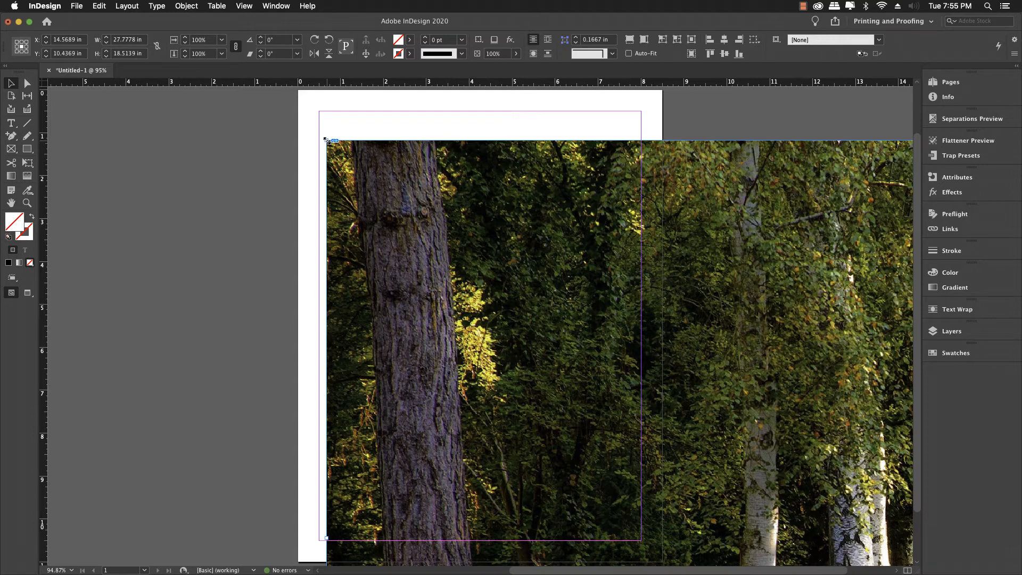
{"action": "key", "text": "super+z"}
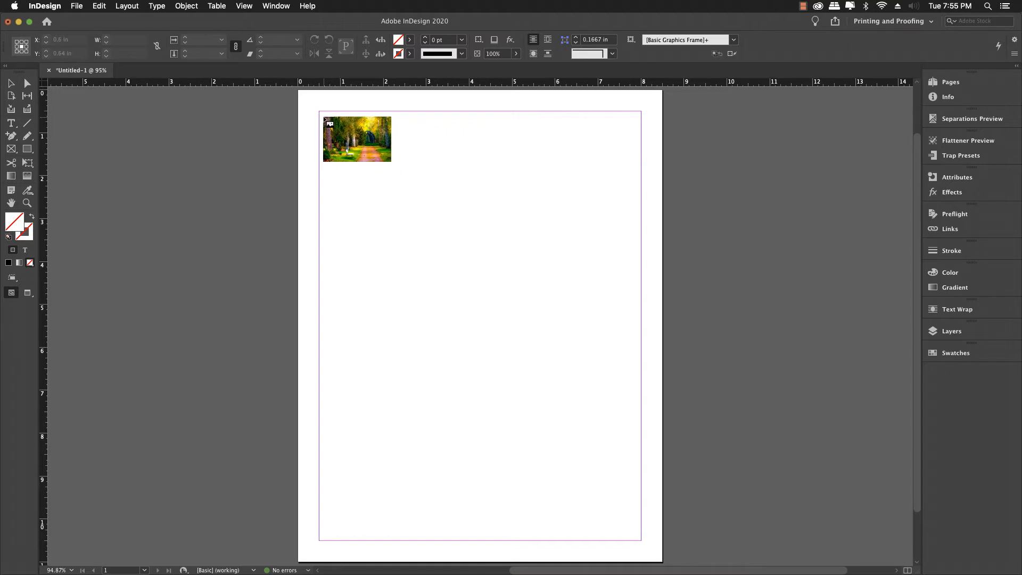
{"action": "left_click_drag", "start_coordinate": [320, 112], "coordinate": [581, 288]}
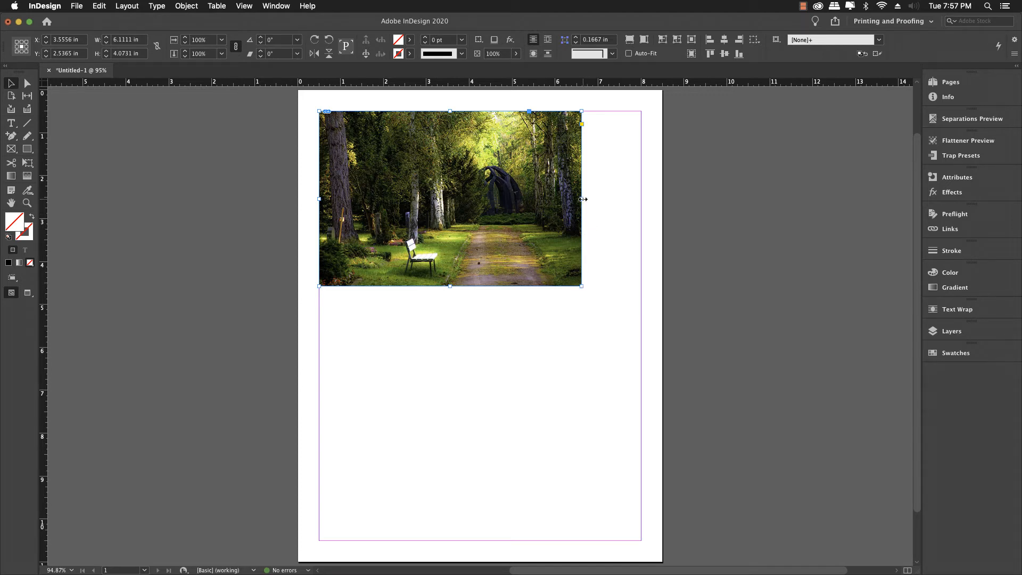
Step: Try cropping the image frame from its right edge, bottom edge and lower-right corner, restoring the full frame after each crop
{"action": "left_click_drag", "start_coordinate": [582, 199], "coordinate": [531, 199]}
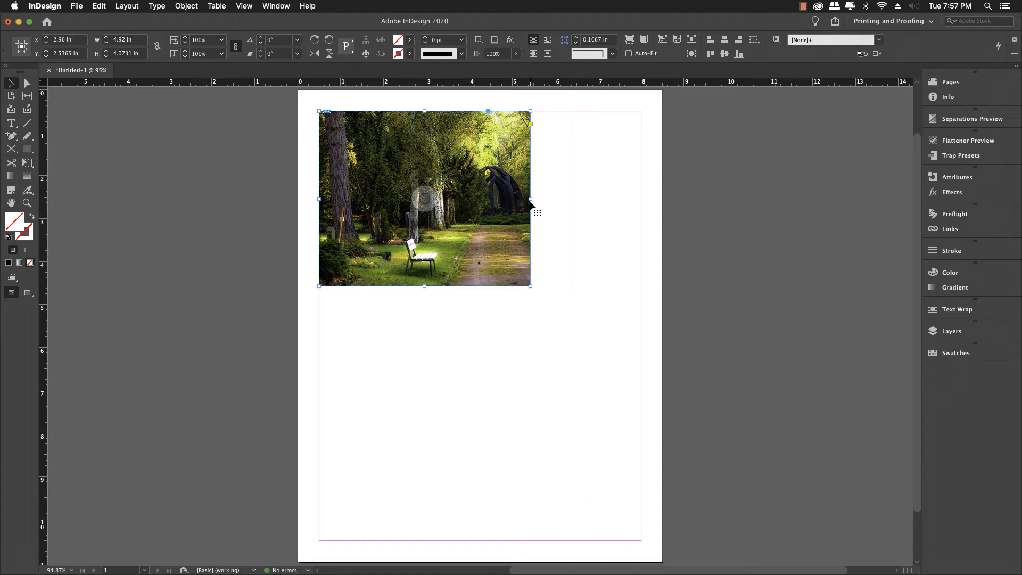
{"action": "key", "text": "super+z"}
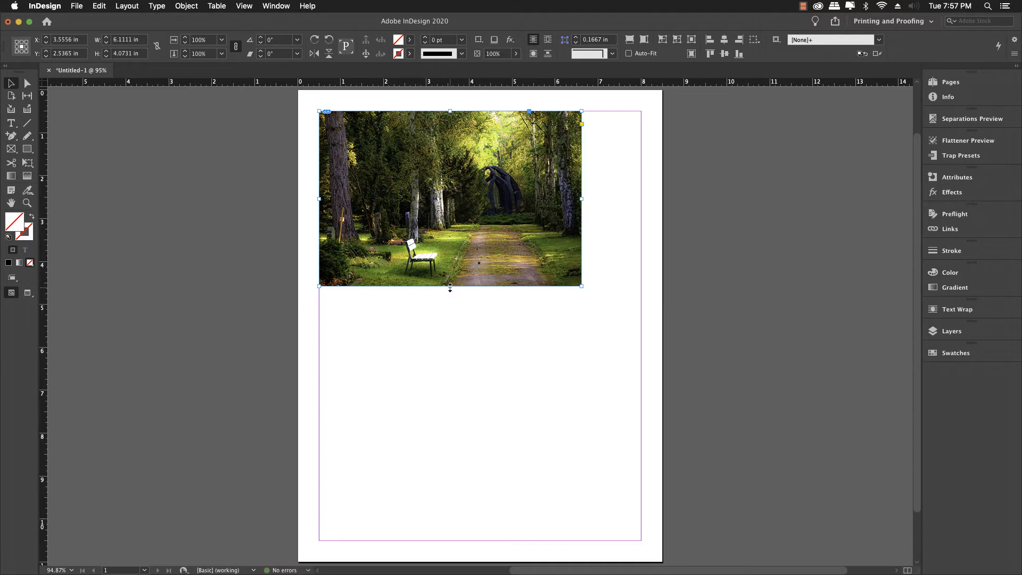
{"action": "left_click_drag", "start_coordinate": [450, 288], "coordinate": [452, 230]}
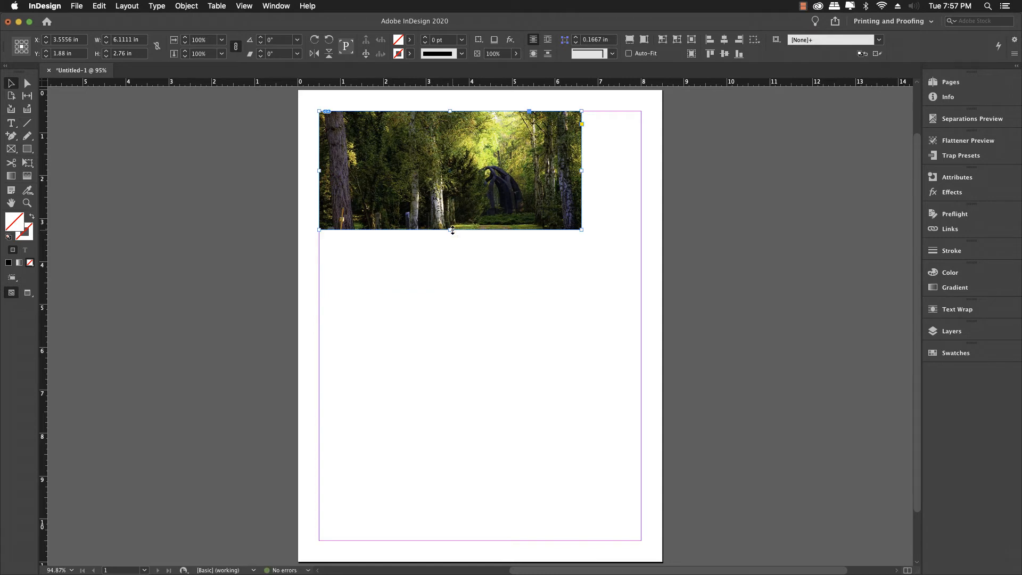
{"action": "left_click_drag", "start_coordinate": [452, 230], "coordinate": [452, 286]}
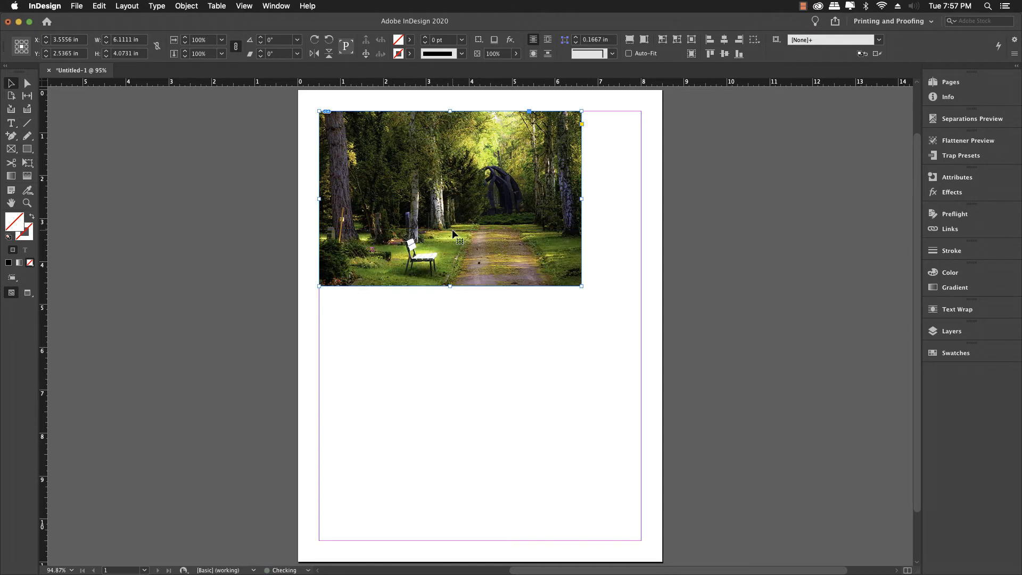
{"action": "left_click_drag", "start_coordinate": [580, 286], "coordinate": [518, 240]}
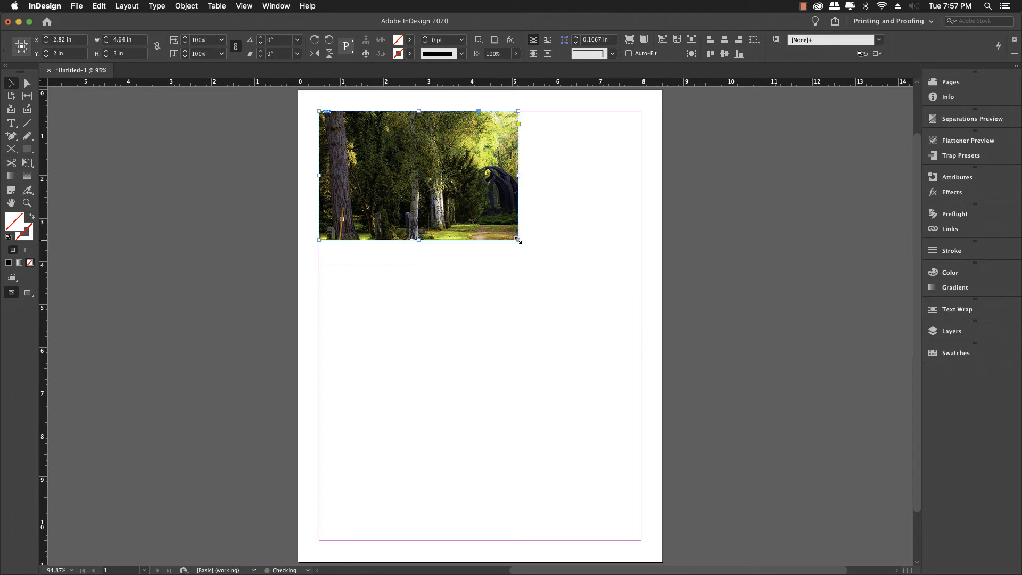
{"action": "key", "text": "super+z"}
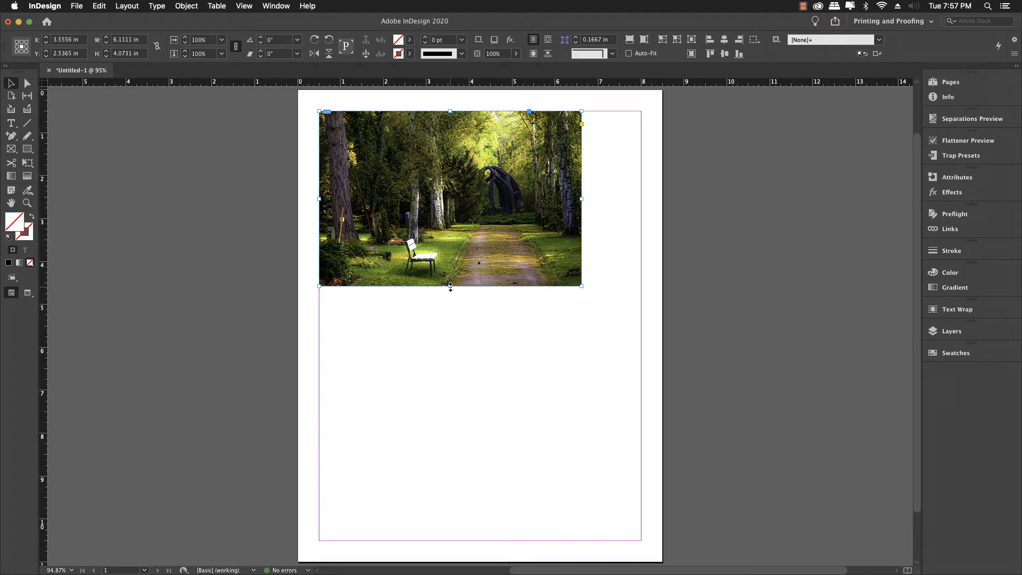
Step: Try cropping the frame's bottom edge and lower-right corner, refitting the frame to the image after each crop
{"action": "left_click_drag", "start_coordinate": [450, 287], "coordinate": [444, 238]}
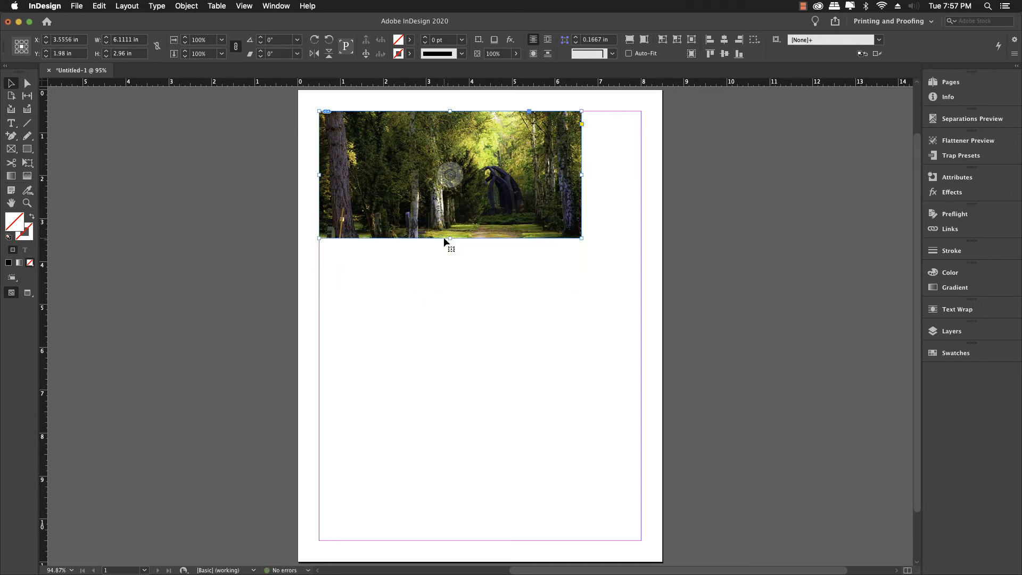
{"action": "double_click", "coordinate": [449, 238]}
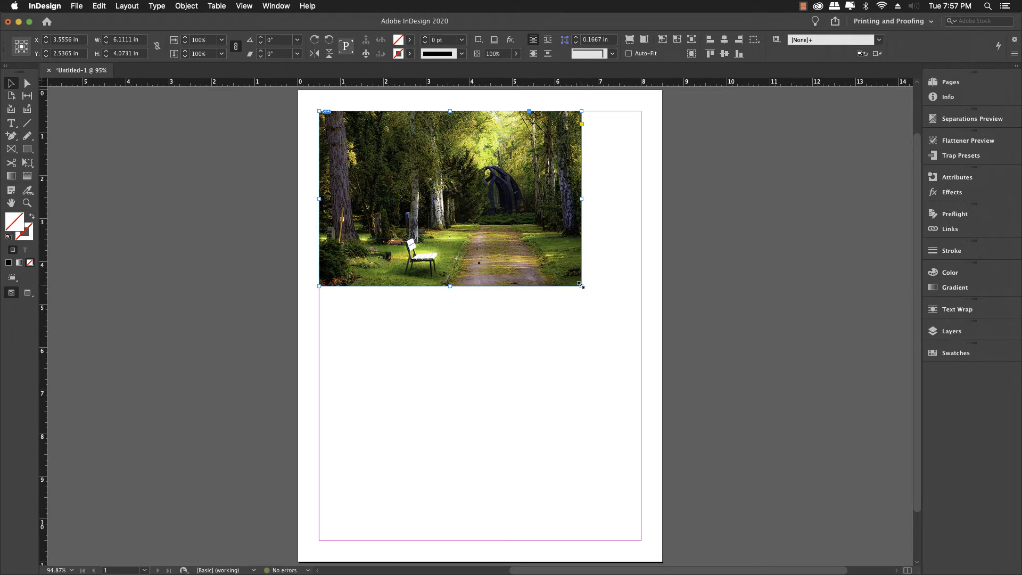
{"action": "left_click_drag", "start_coordinate": [581, 286], "coordinate": [581, 286]}
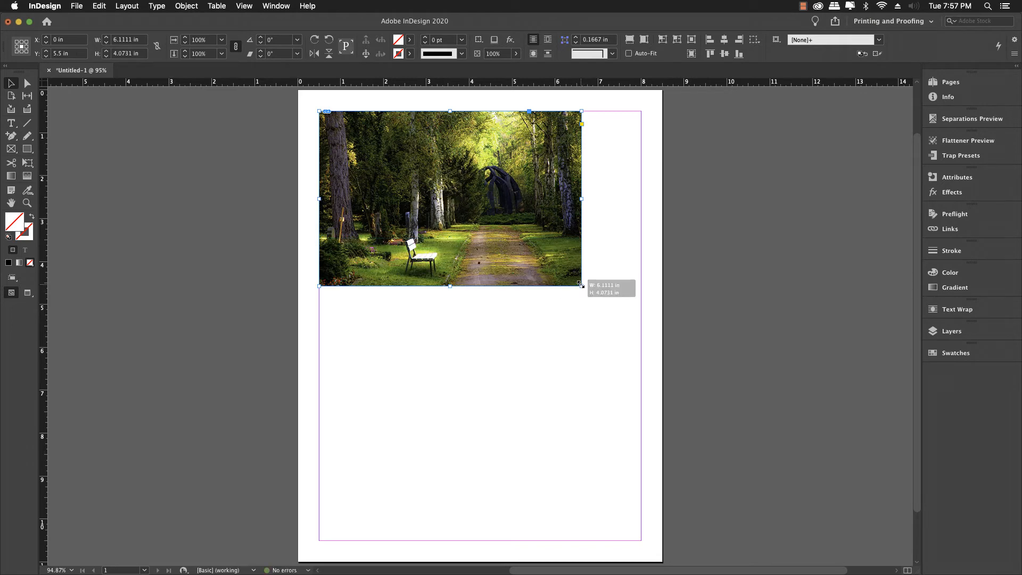
{"action": "left_click_drag", "start_coordinate": [581, 285], "coordinate": [537, 225]}
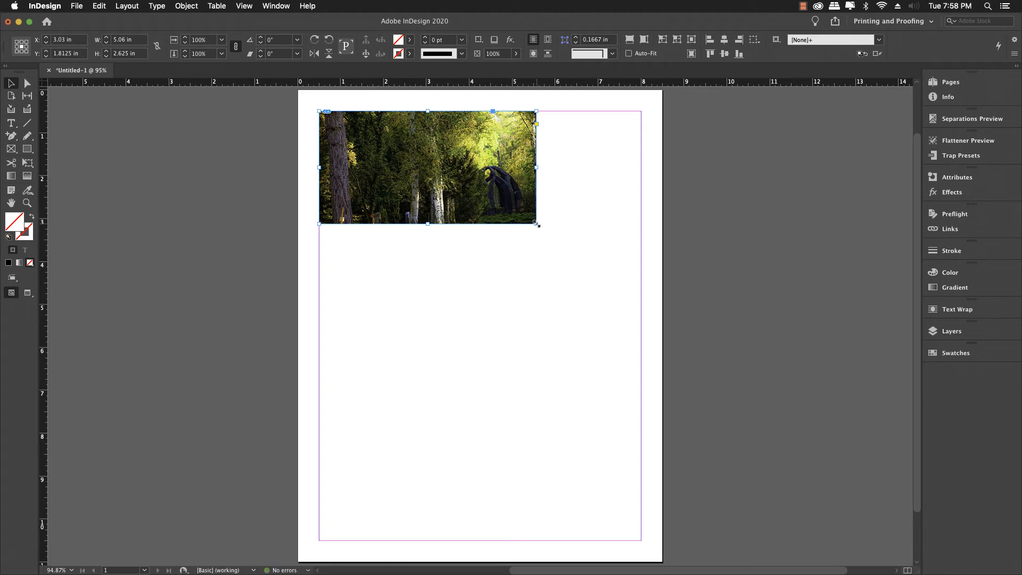
{"action": "double_click", "coordinate": [536, 224]}
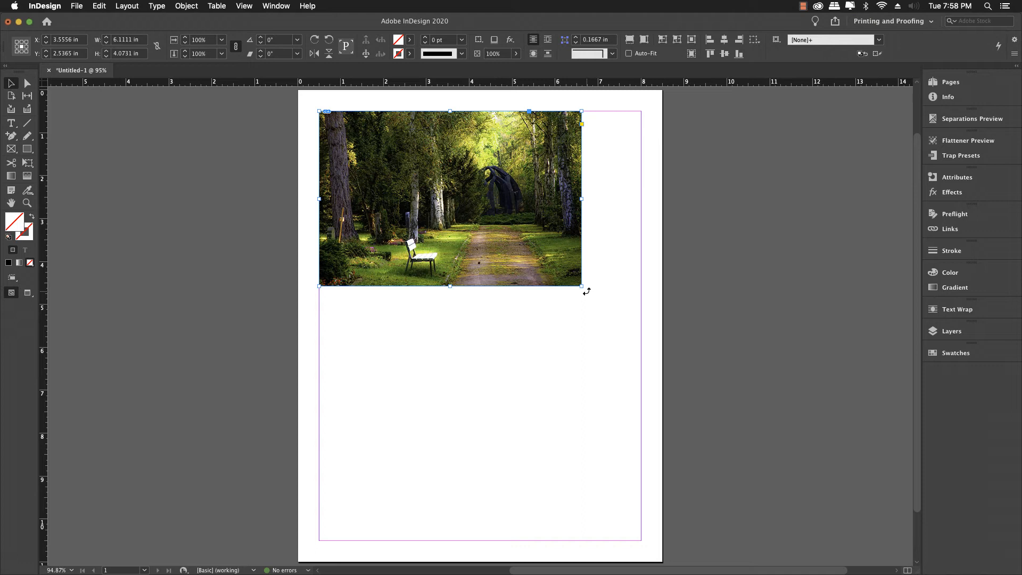
Step: Try rotating the framed image about 15° clockwise, and undo the rotation
{"action": "left_click_drag", "start_coordinate": [587, 290], "coordinate": [553, 316]}
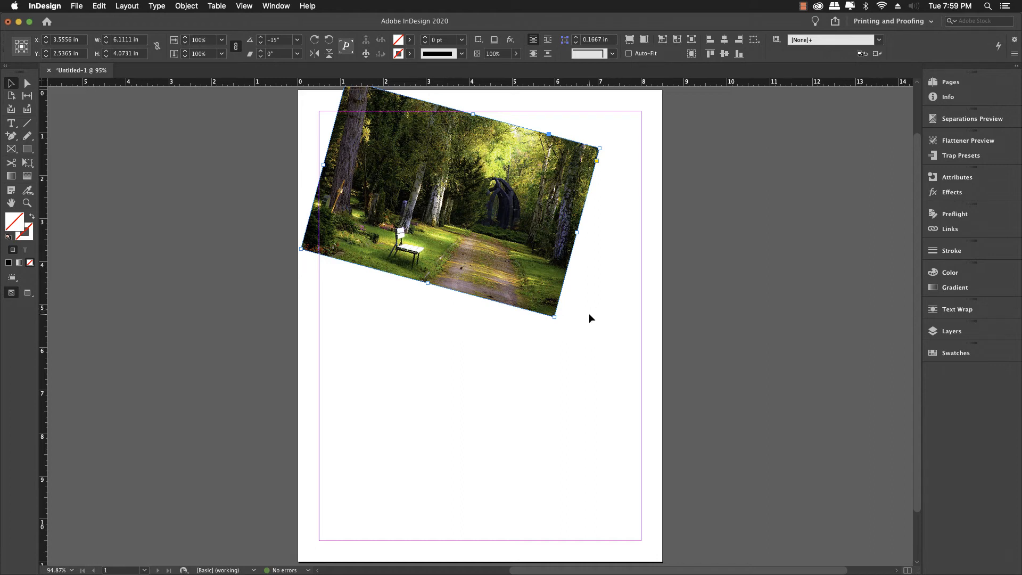
{"action": "key", "text": "super+z"}
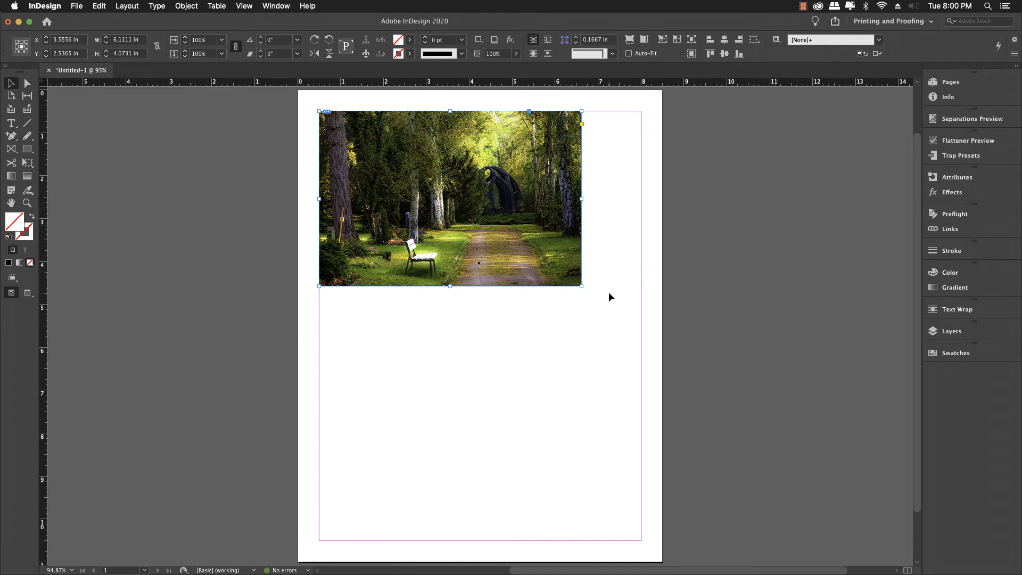
Step: Crop the frame to about 5.25 in by 3.28 in and shift the image inside it up and left to include the bench
{"action": "left_click_drag", "start_coordinate": [581, 286], "coordinate": [543, 253]}
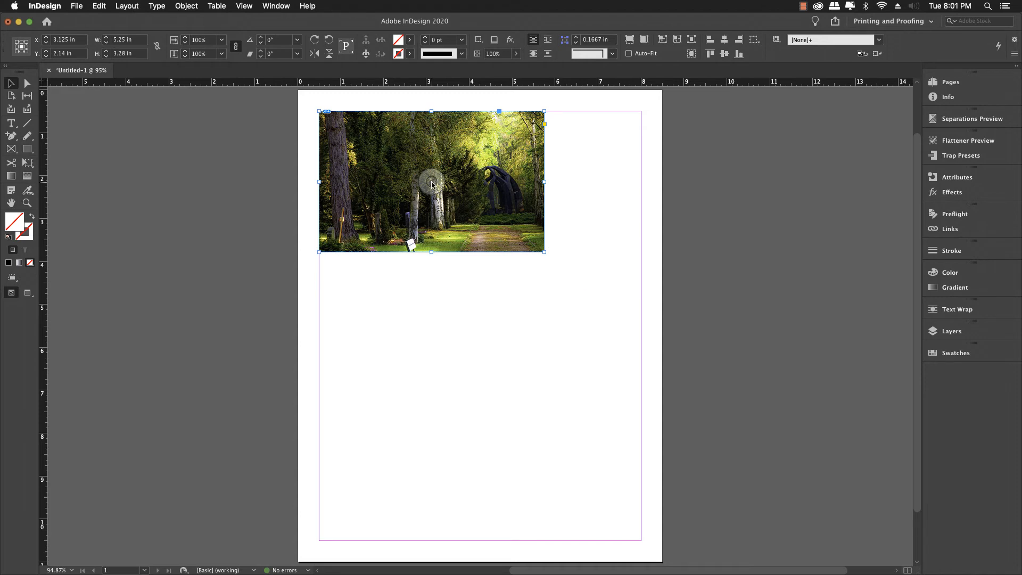
{"action": "left_click", "coordinate": [431, 181]}
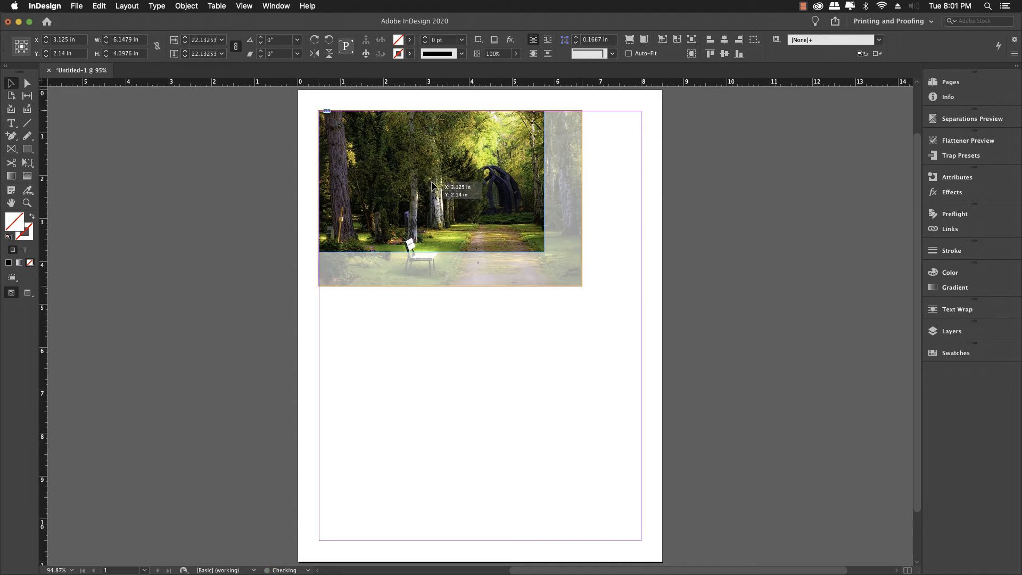
{"action": "left_click_drag", "start_coordinate": [431, 182], "coordinate": [400, 161]}
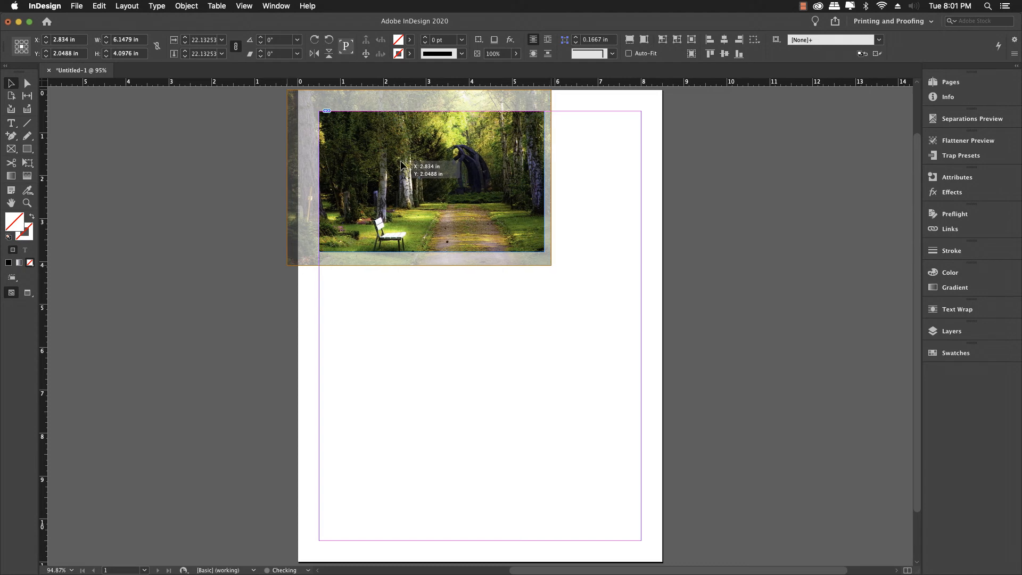
{"action": "left_click_drag", "start_coordinate": [400, 160], "coordinate": [401, 161]}
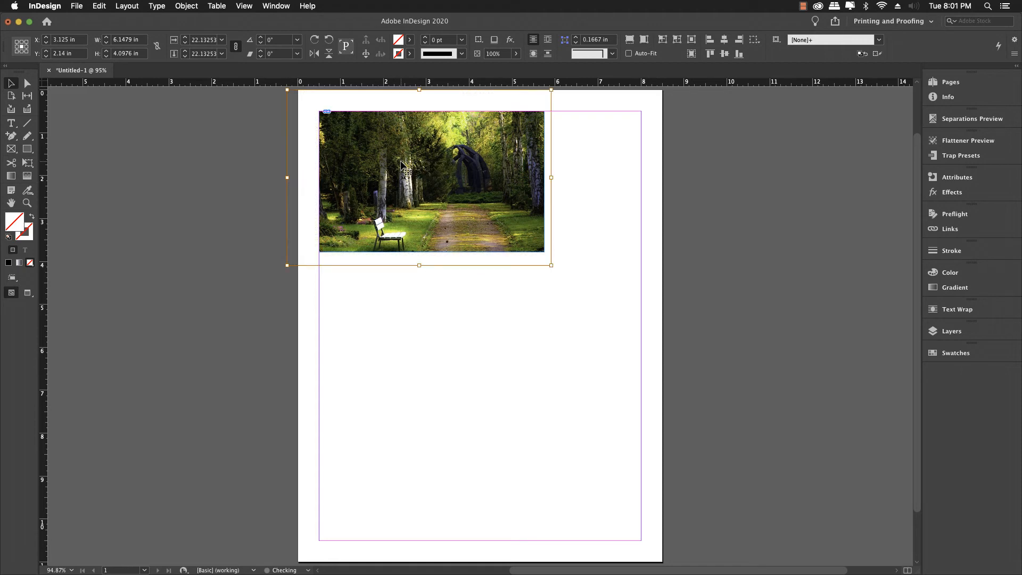
{"action": "key", "text": "Escape"}
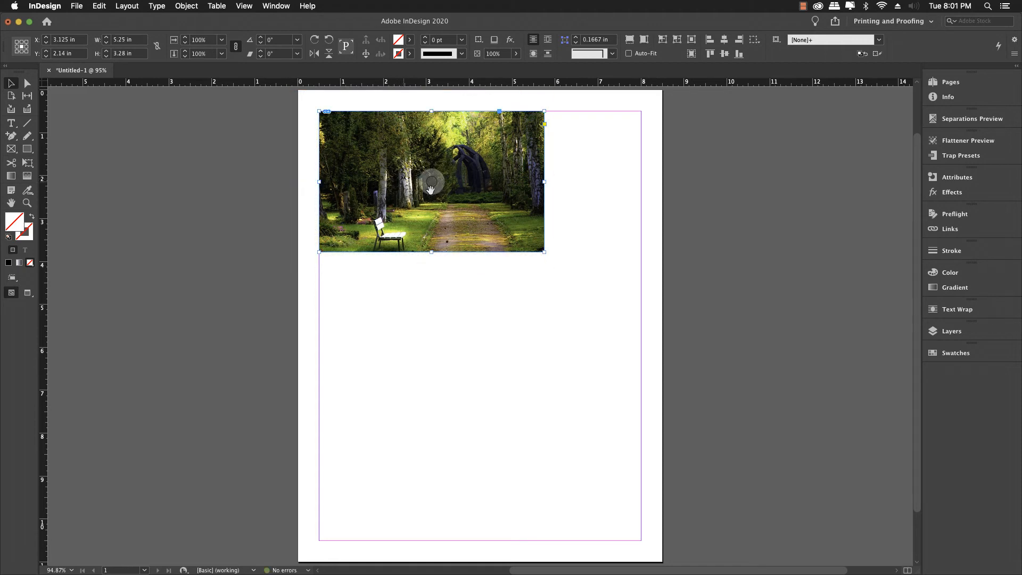
{"action": "left_click", "coordinate": [480, 298]}
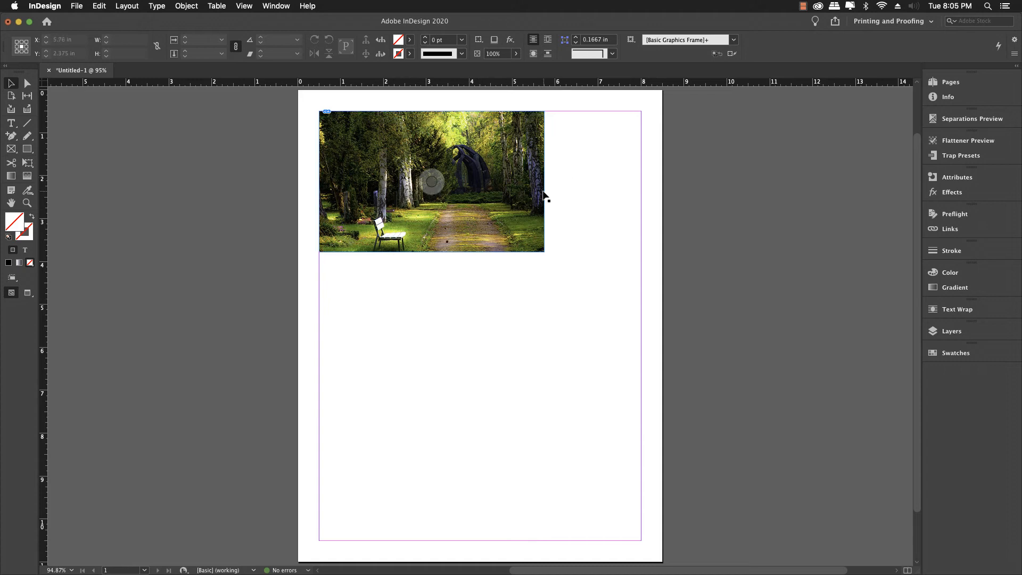
Step: Show the link information of the placed trees image, and deselect the frame
{"action": "left_click", "coordinate": [526, 203]}
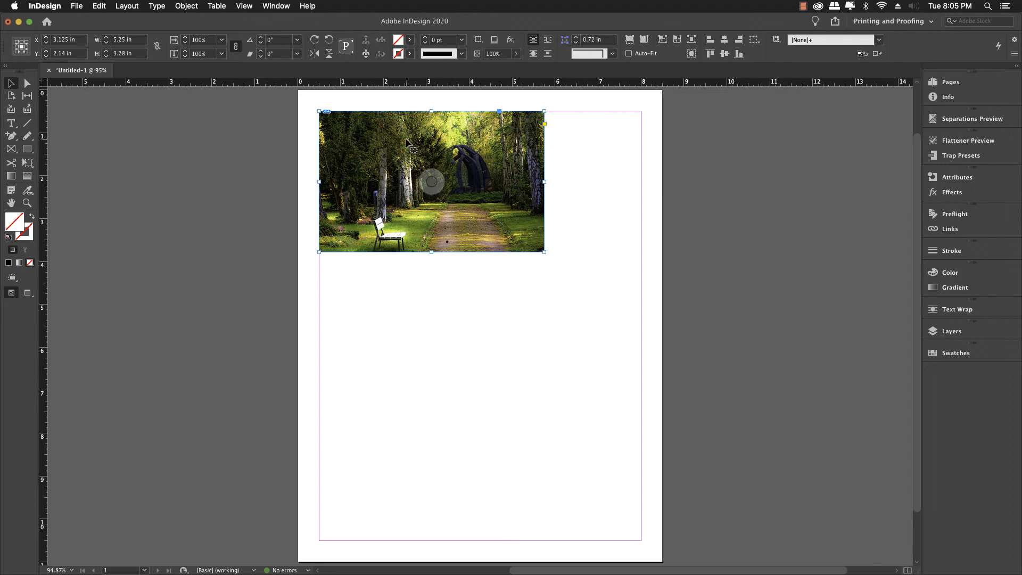
{"action": "left_click", "coordinate": [327, 112]}
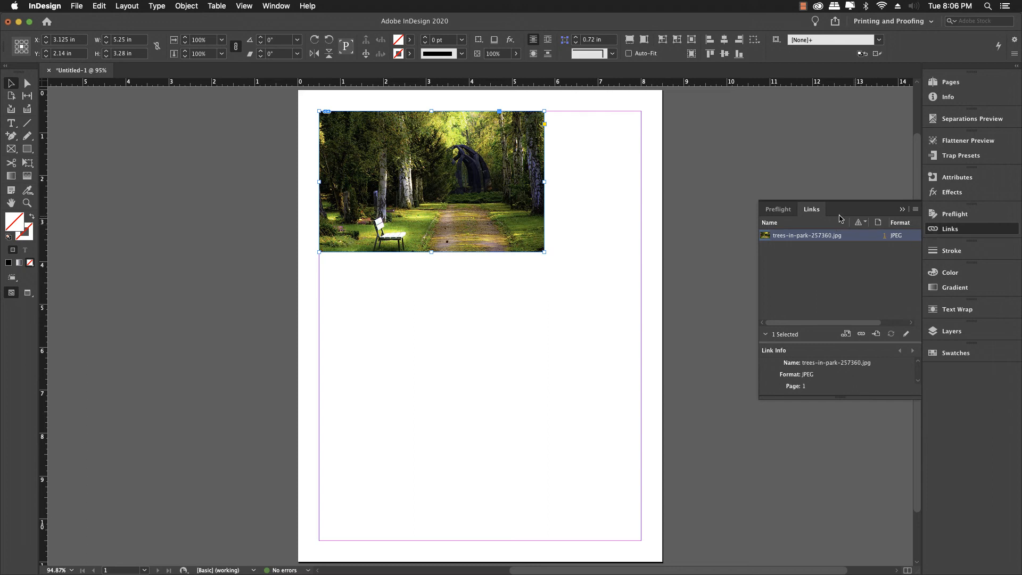
{"action": "left_click", "coordinate": [620, 201]}
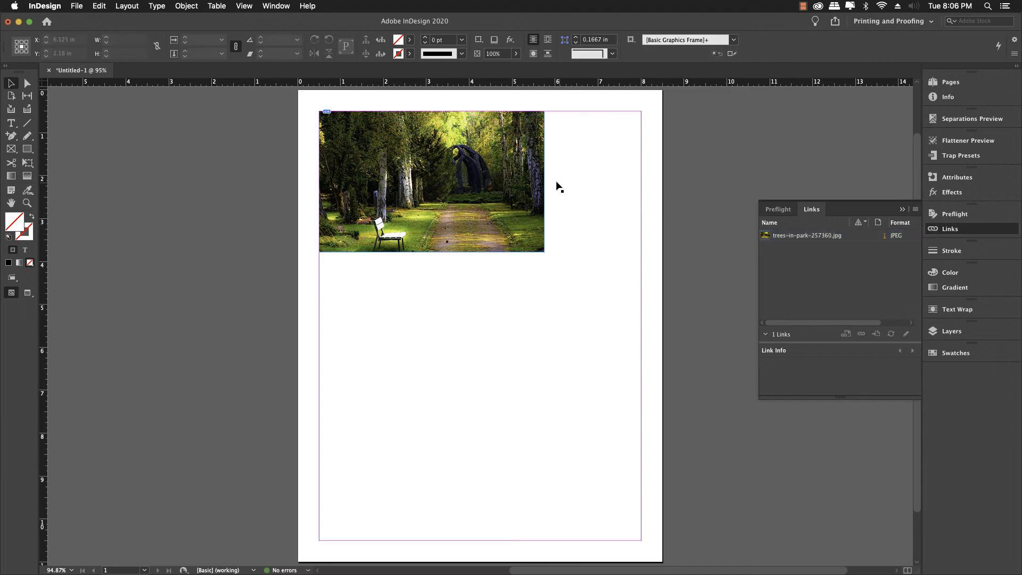
Step: Try Fancy corners on the trees image frame, and switch the corner shape to Bevel
{"action": "left_click", "coordinate": [527, 178]}
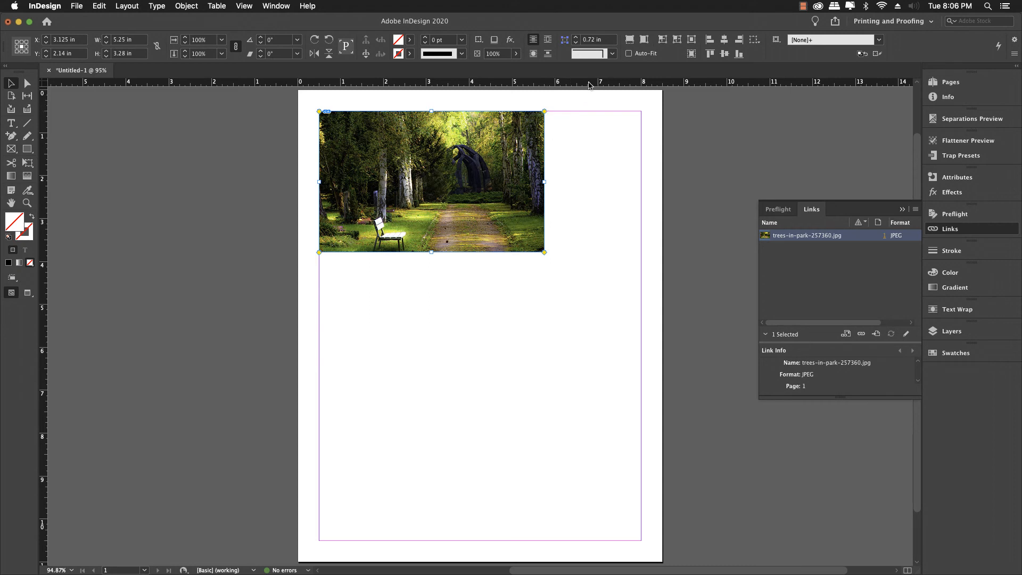
{"action": "left_click", "coordinate": [612, 53]}
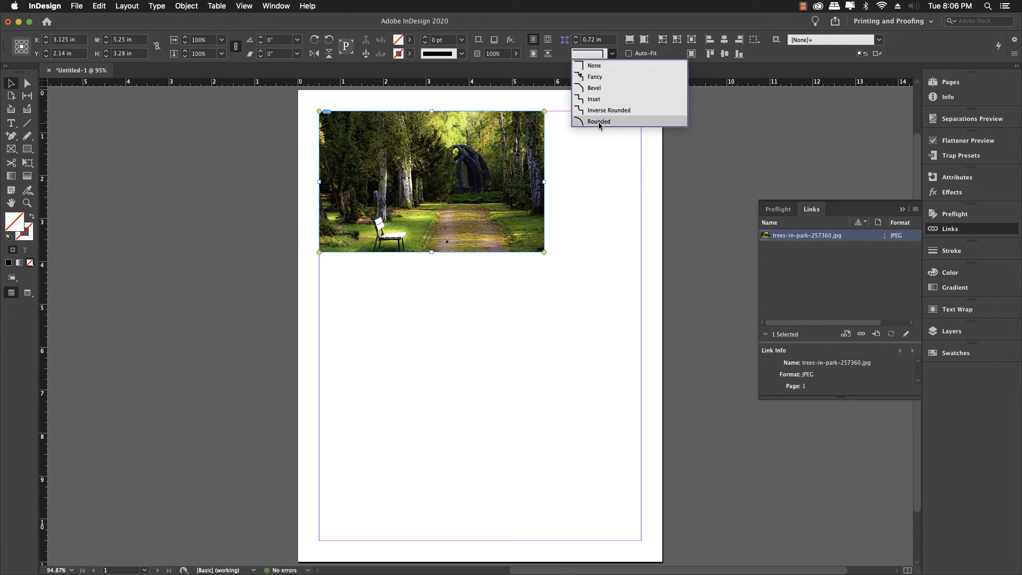
{"action": "left_click", "coordinate": [597, 79]}
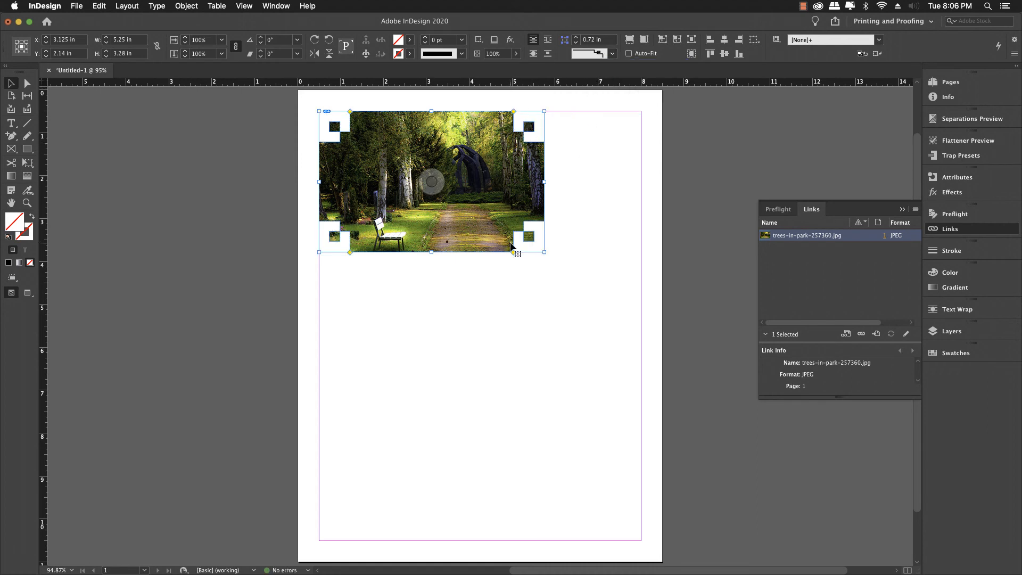
{"action": "left_click", "coordinate": [610, 55]}
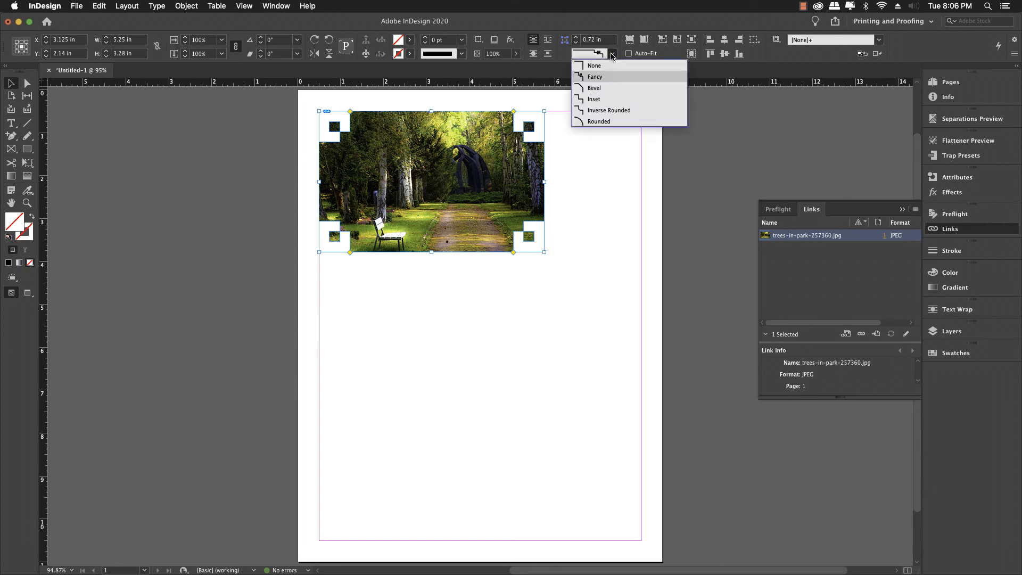
{"action": "left_click", "coordinate": [591, 88]}
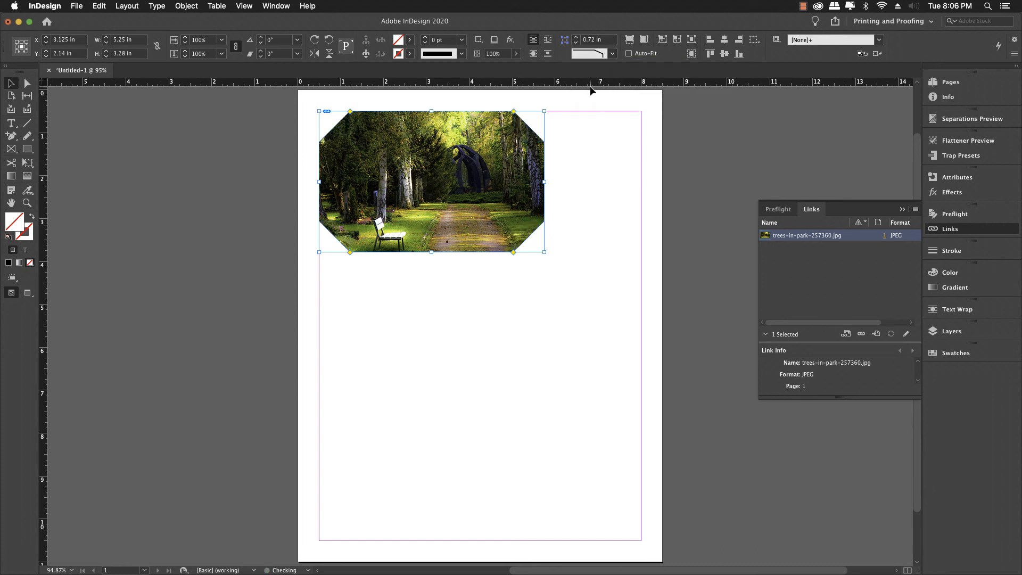
Step: Try Inset and Inverse Rounded corners on the trees image frame, and switch the corner shape to Rounded
{"action": "left_click", "coordinate": [613, 53]}
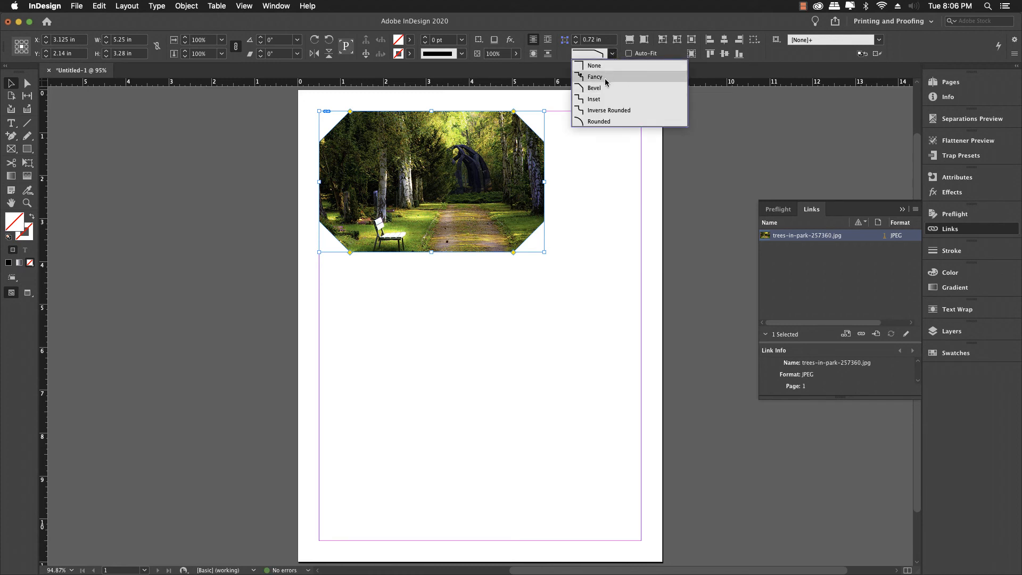
{"action": "left_click", "coordinate": [601, 99]}
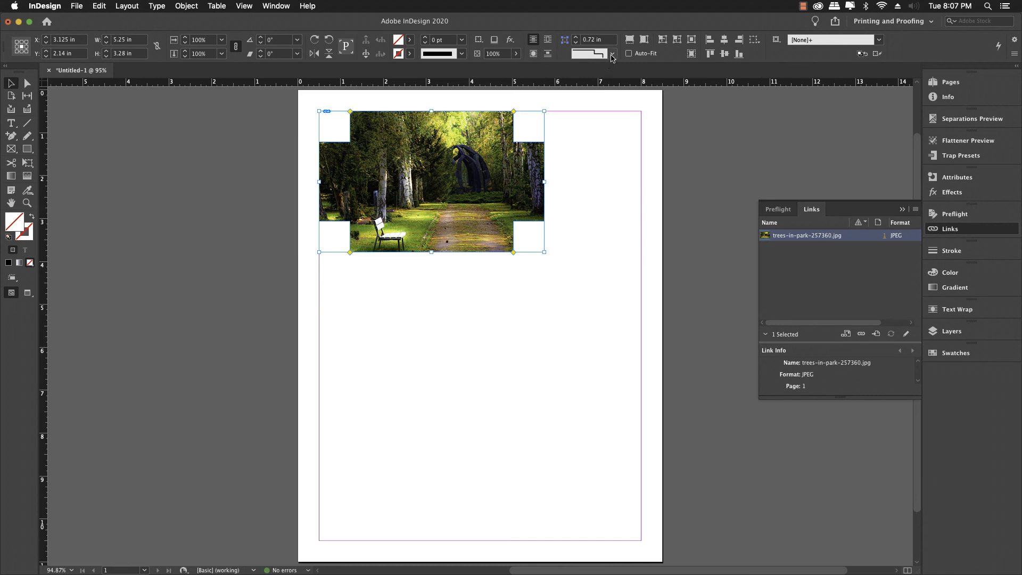
{"action": "left_click", "coordinate": [612, 54]}
{"action": "left_click", "coordinate": [603, 112]}
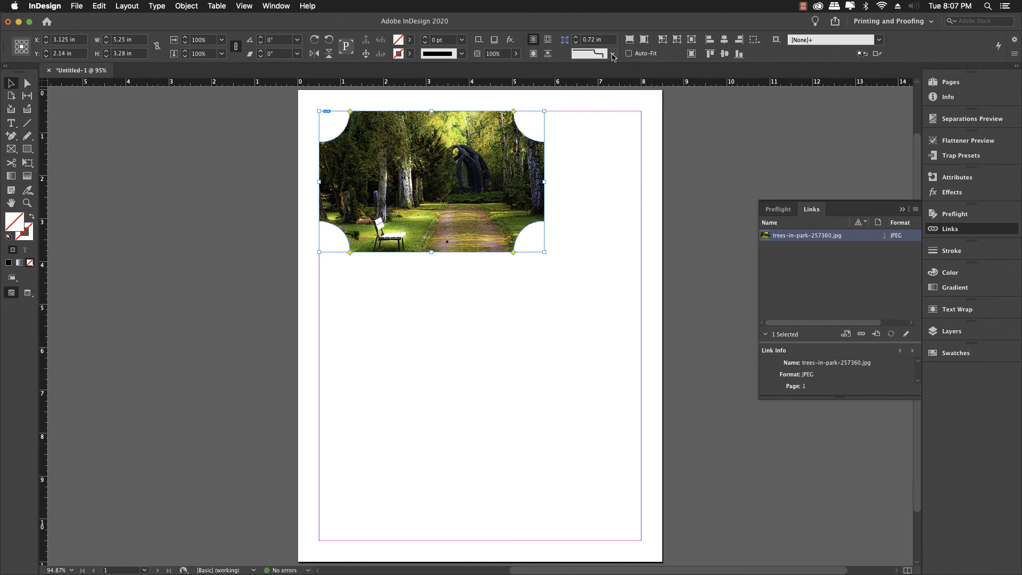
{"action": "left_click", "coordinate": [612, 54]}
{"action": "left_click", "coordinate": [603, 121]}
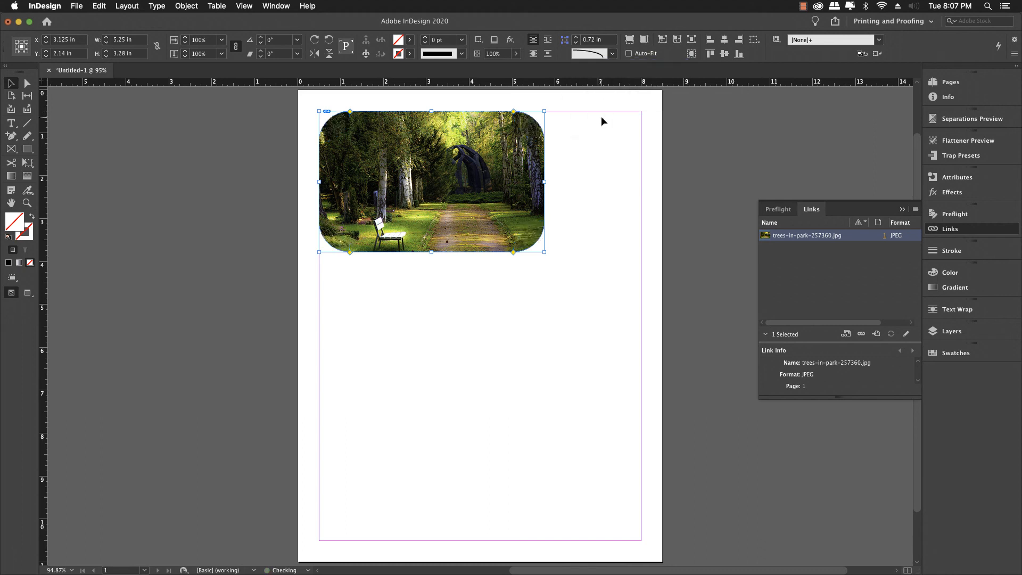
Step: Increase the corner size of the rounded frame to 1.0625 in, and reduce it to 0.8125 in
{"action": "left_click", "coordinate": [577, 38]}
{"action": "left_click", "coordinate": [577, 38]}
{"action": "left_click", "coordinate": [577, 38]}
{"action": "left_click", "coordinate": [577, 38]}
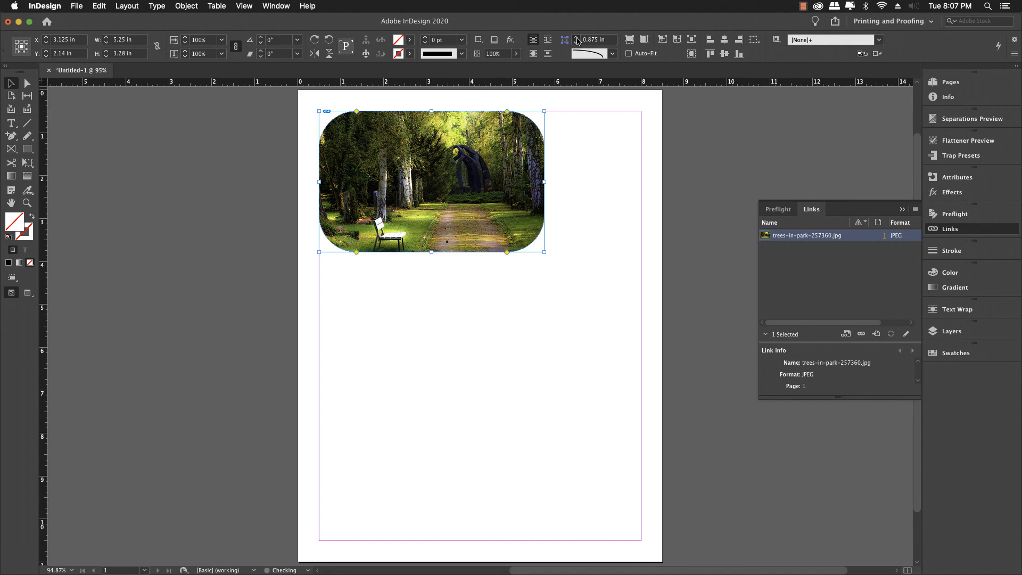
{"action": "left_click", "coordinate": [578, 38]}
{"action": "left_click", "coordinate": [577, 39]}
{"action": "left_click", "coordinate": [576, 45]}
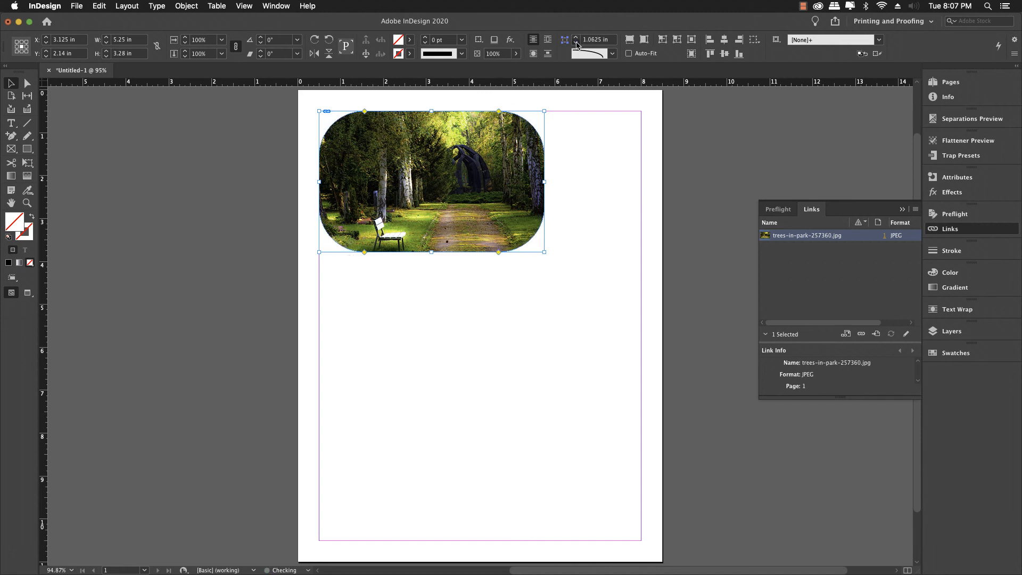
{"action": "left_click", "coordinate": [576, 45]}
{"action": "left_click", "coordinate": [576, 44]}
{"action": "left_click", "coordinate": [576, 44]}
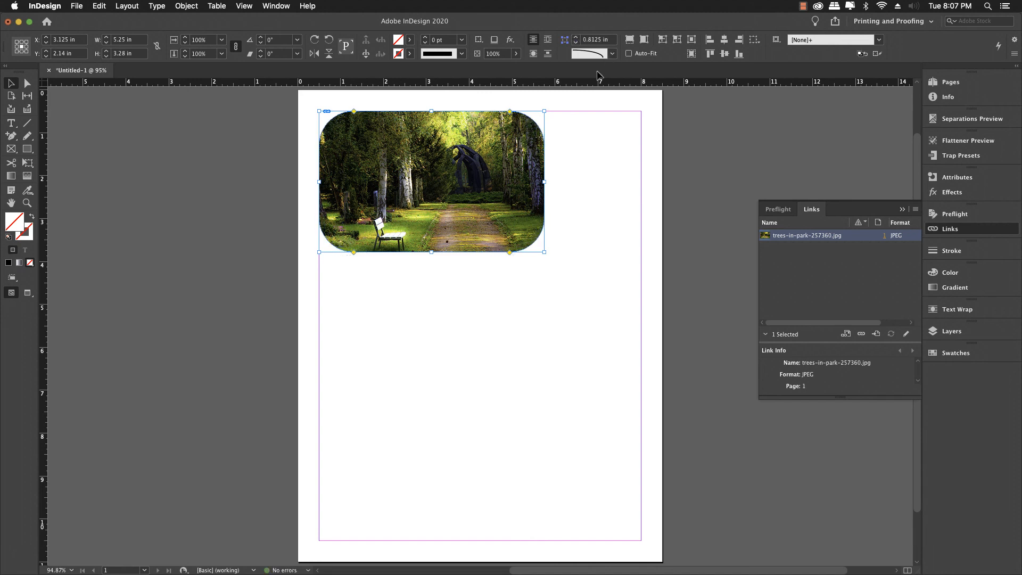
Step: Switch the frame's corner shape to Inset and reduce the corner size to 0.5 in
{"action": "left_click", "coordinate": [612, 53]}
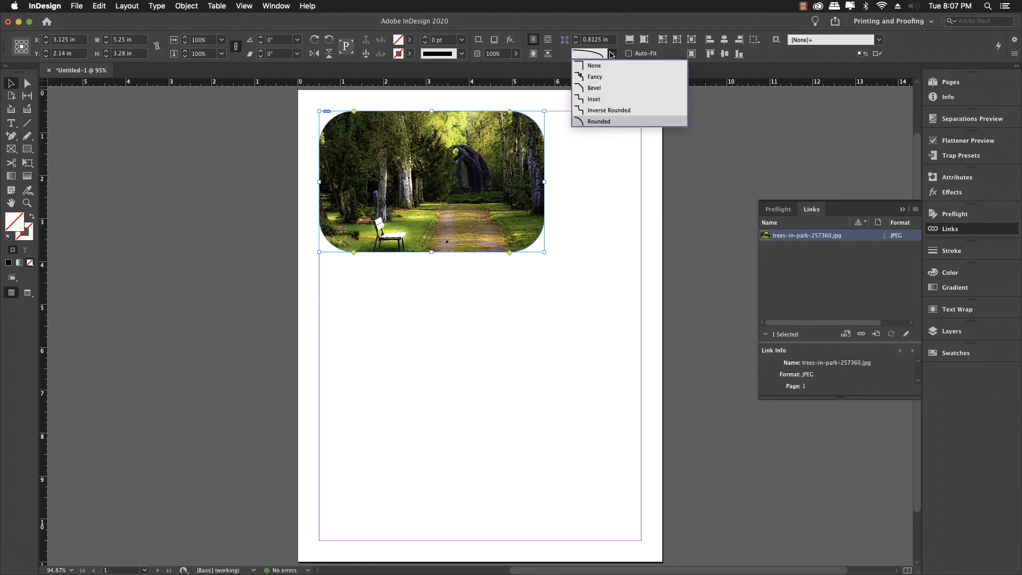
{"action": "left_click", "coordinate": [593, 99]}
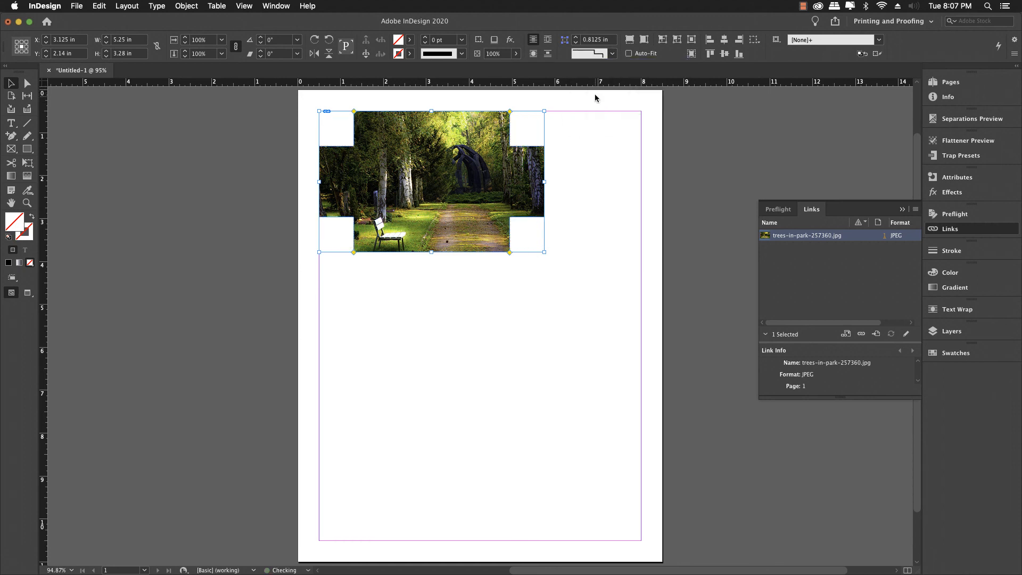
{"action": "left_click", "coordinate": [578, 38]}
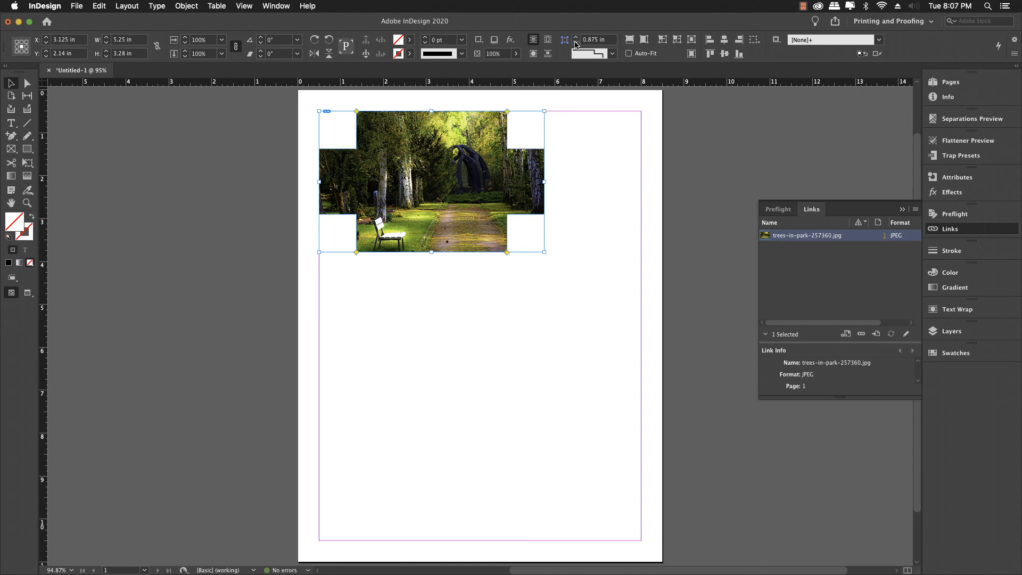
{"action": "left_click", "coordinate": [576, 43]}
{"action": "left_click", "coordinate": [576, 43]}
{"action": "left_click", "coordinate": [576, 43]}
{"action": "left_click", "coordinate": [575, 43]}
{"action": "left_click", "coordinate": [576, 43]}
{"action": "left_click", "coordinate": [576, 43]}
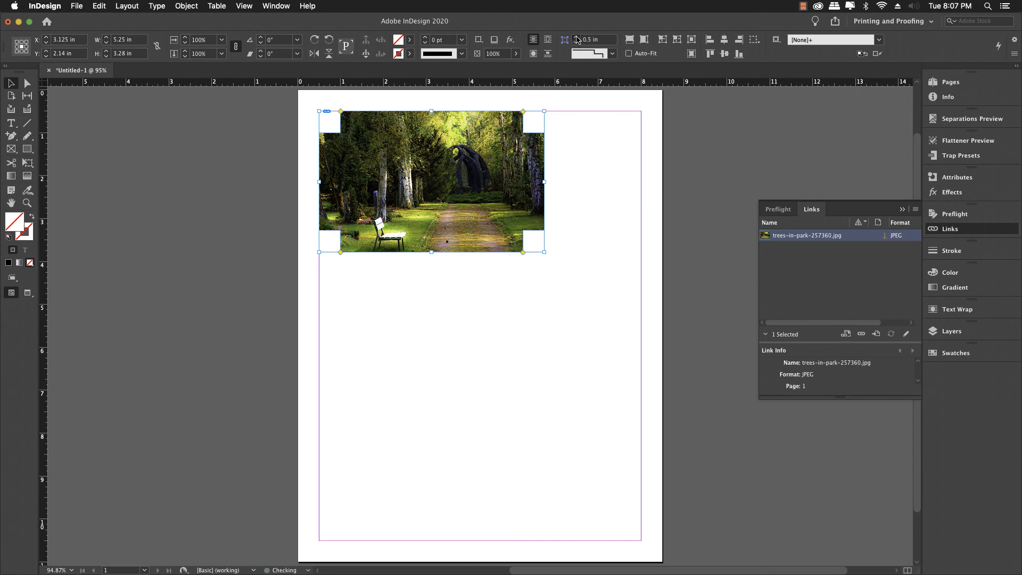
Step: Adjust the inset corner size up and down, settle on 0.4375 in, and deselect the frame
{"action": "left_click", "coordinate": [576, 37]}
{"action": "left_click", "coordinate": [575, 37]}
{"action": "left_click", "coordinate": [576, 37]}
{"action": "left_click", "coordinate": [575, 38]}
{"action": "left_click", "coordinate": [575, 42]}
{"action": "left_click", "coordinate": [576, 42]}
{"action": "left_click", "coordinate": [576, 43]}
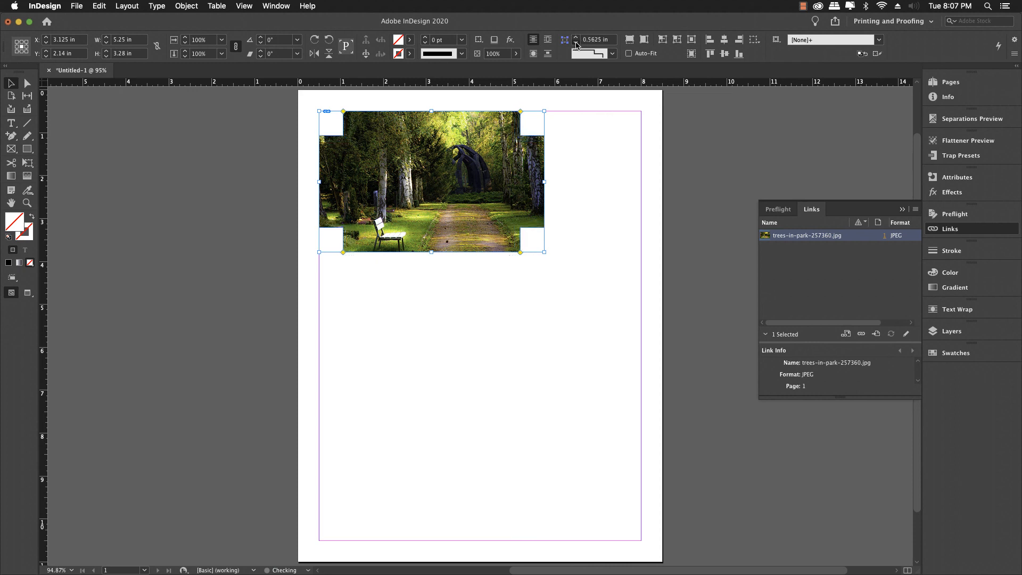
{"action": "left_click", "coordinate": [576, 43]}
{"action": "left_click", "coordinate": [575, 43]}
{"action": "left_click", "coordinate": [591, 126]}
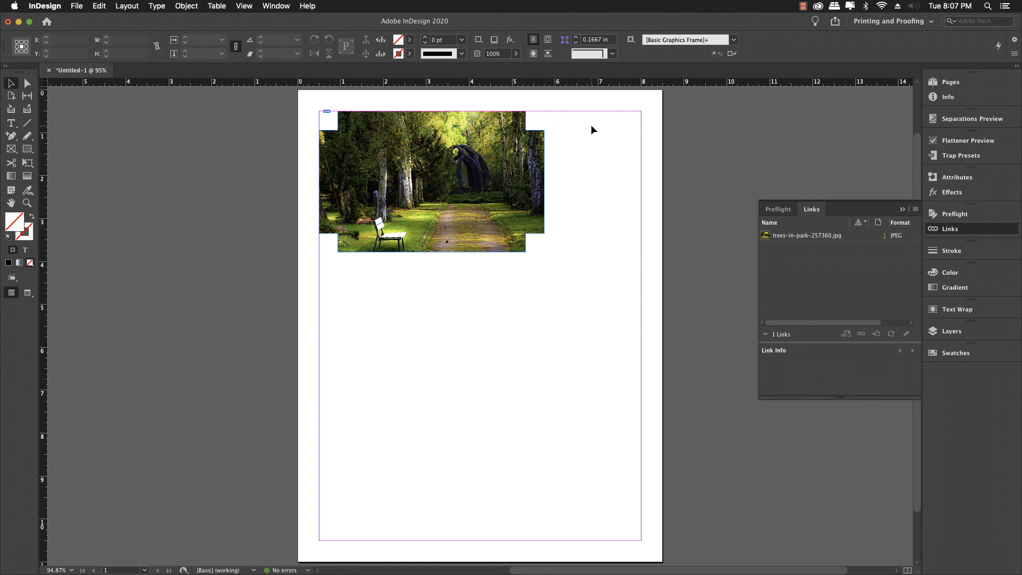
Step: Remove the corner effect from the trees image frame by setting its corner shape to None, and deselect the frame
{"action": "left_click", "coordinate": [613, 54]}
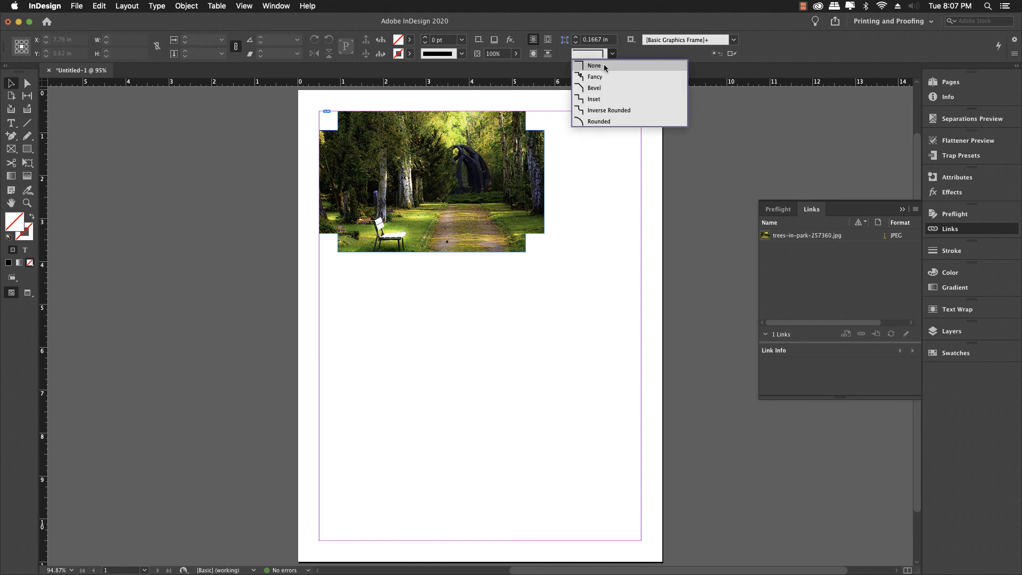
{"action": "left_click", "coordinate": [605, 66]}
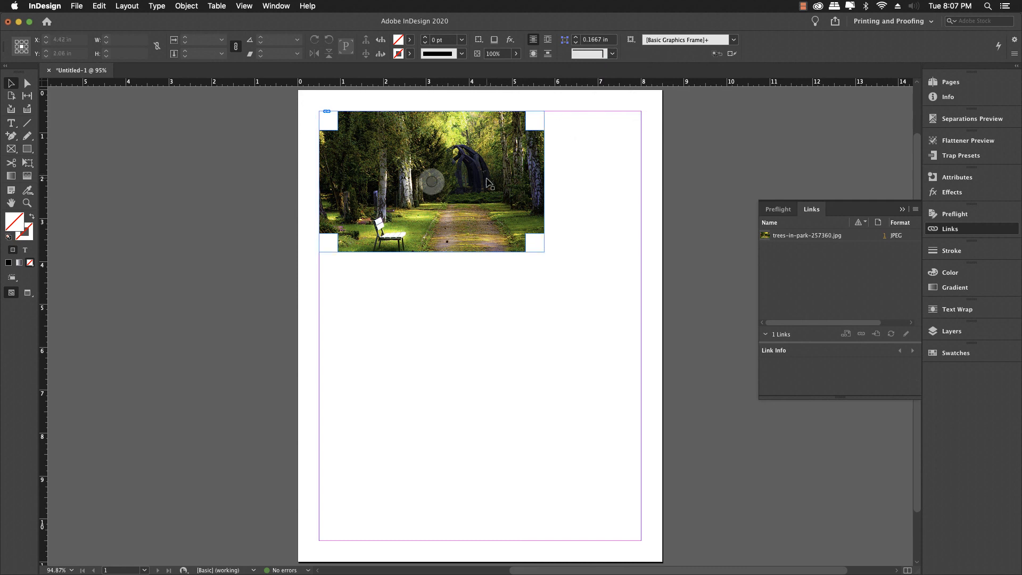
{"action": "left_click", "coordinate": [433, 178]}
{"action": "left_click", "coordinate": [613, 56]}
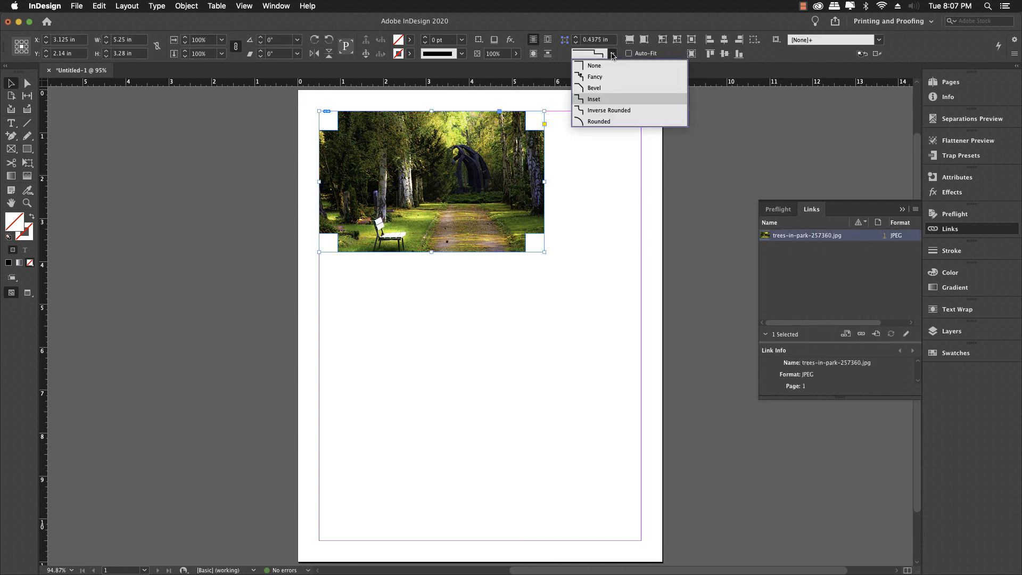
{"action": "left_click", "coordinate": [605, 66]}
{"action": "left_click", "coordinate": [589, 140]}
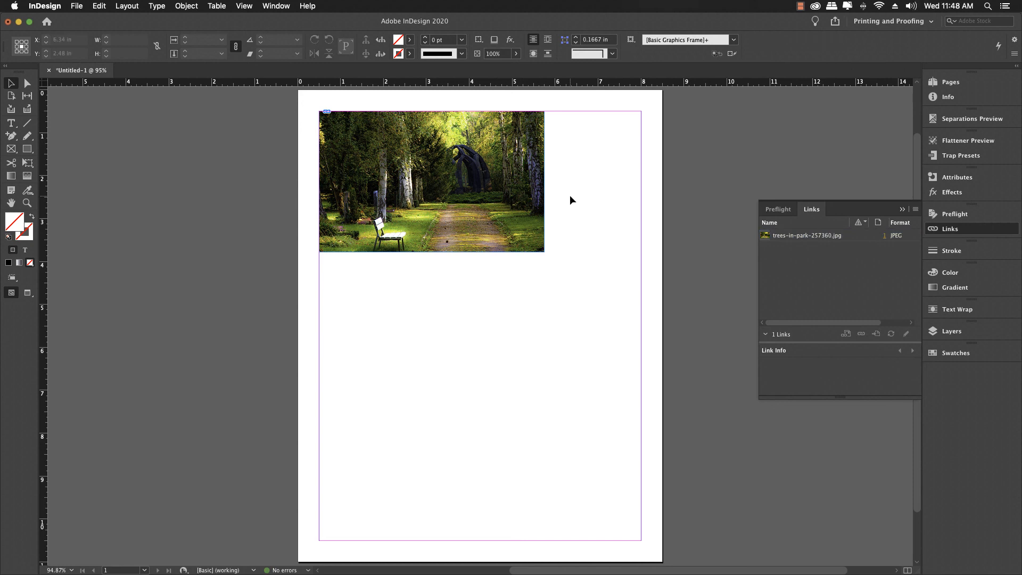
{"action": "left_click", "coordinate": [526, 184]}
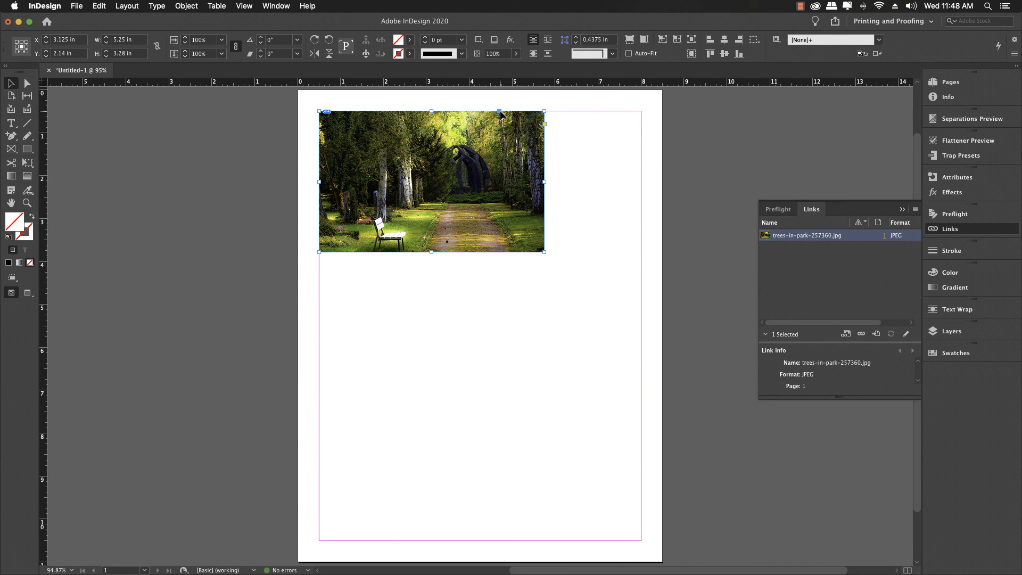
{"action": "left_click", "coordinate": [568, 158]}
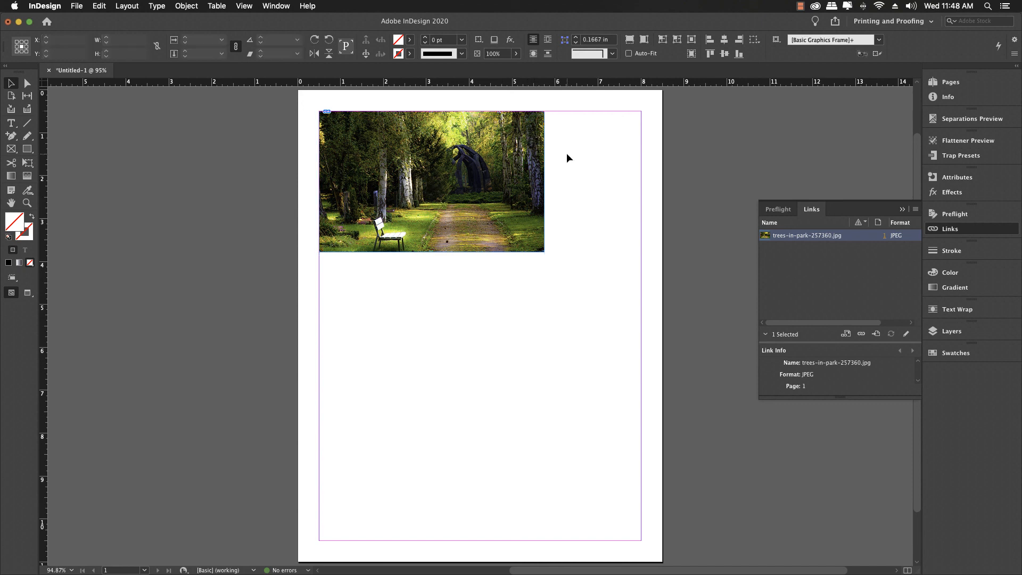